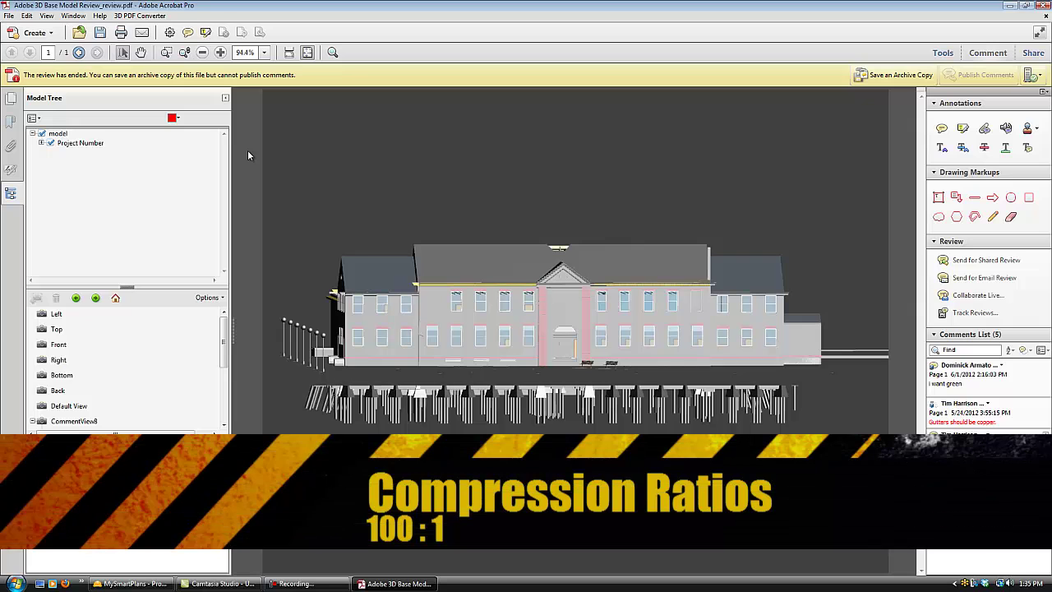
Rotate, spin and pan the building to an elevated oblique view showing the roofs behind the facade
mouse_move(274, 164)
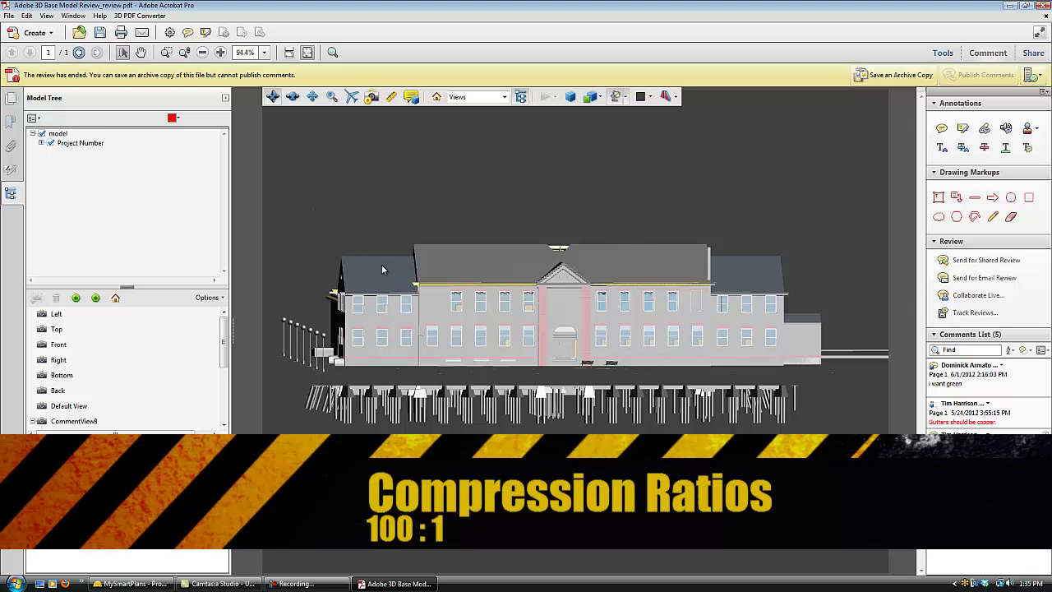
left_click_drag(381, 266, 453, 281)
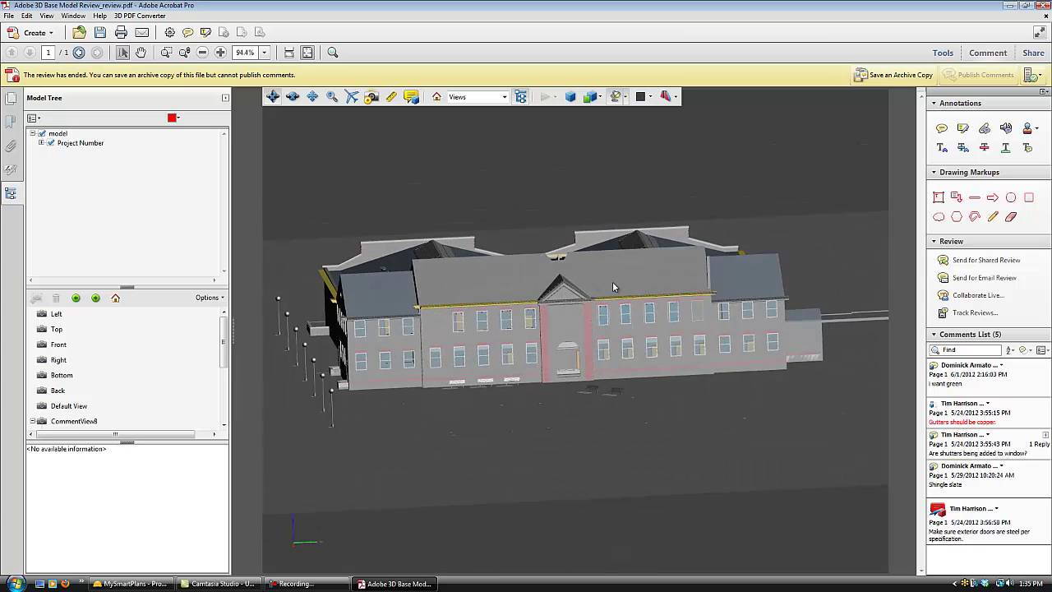
left_click_drag(613, 287, 368, 210)
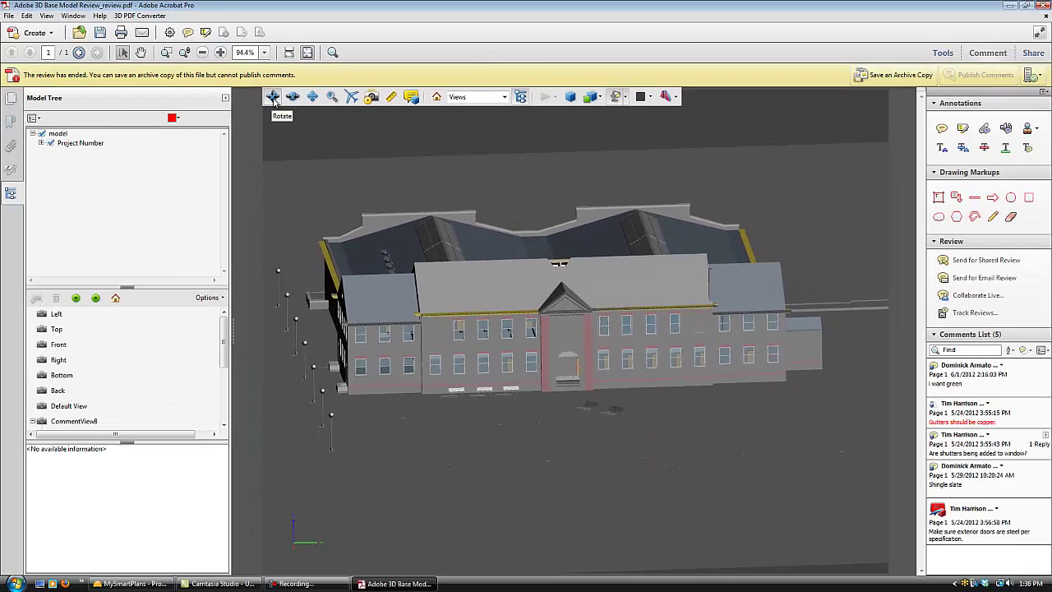
left_click_drag(333, 193, 378, 202)
left_click(291, 97)
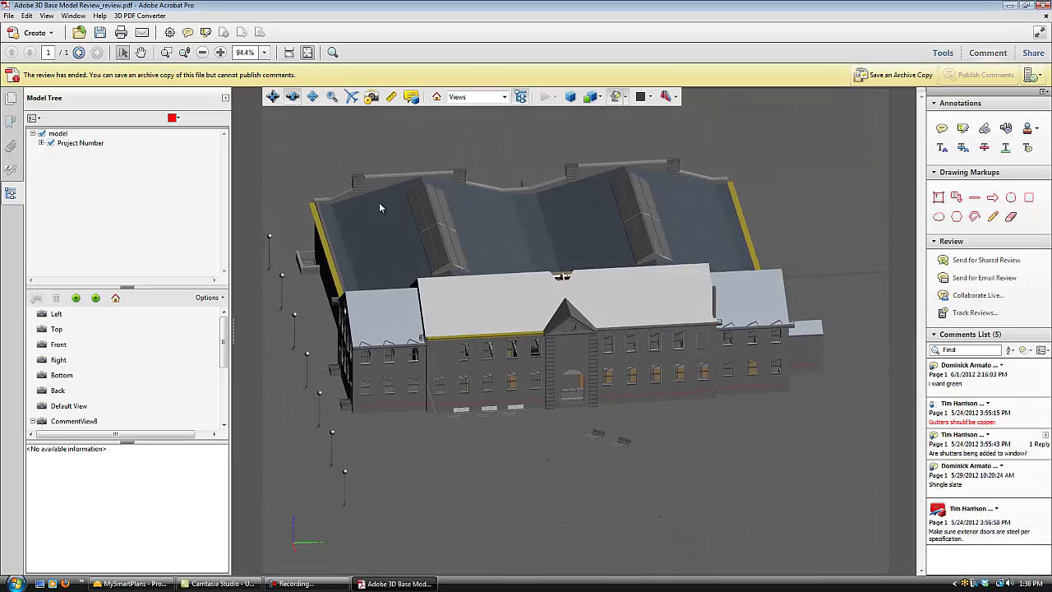
left_click(312, 97)
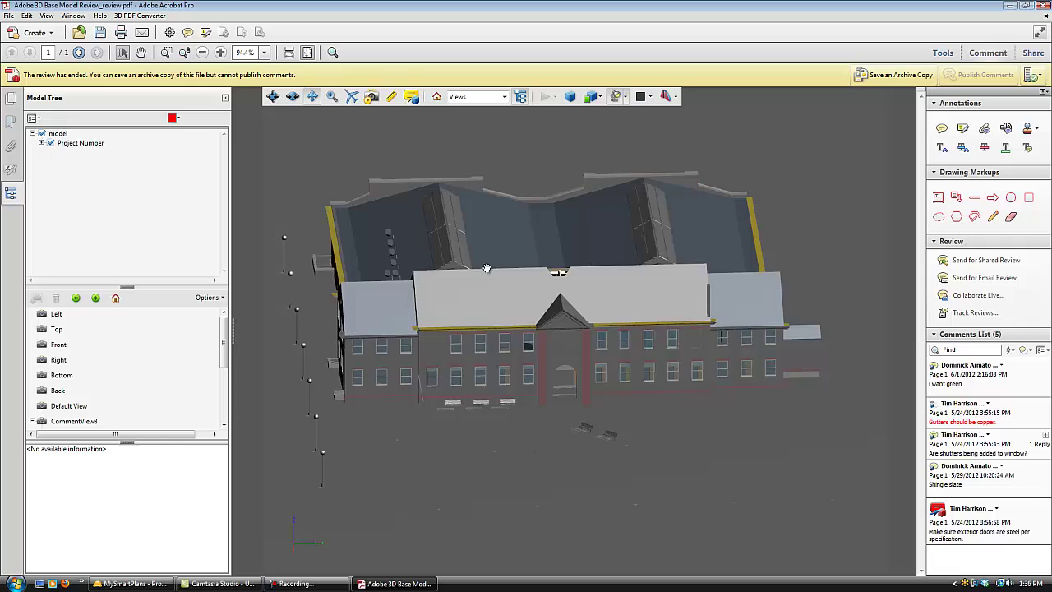
left_click_drag(488, 269, 465, 315)
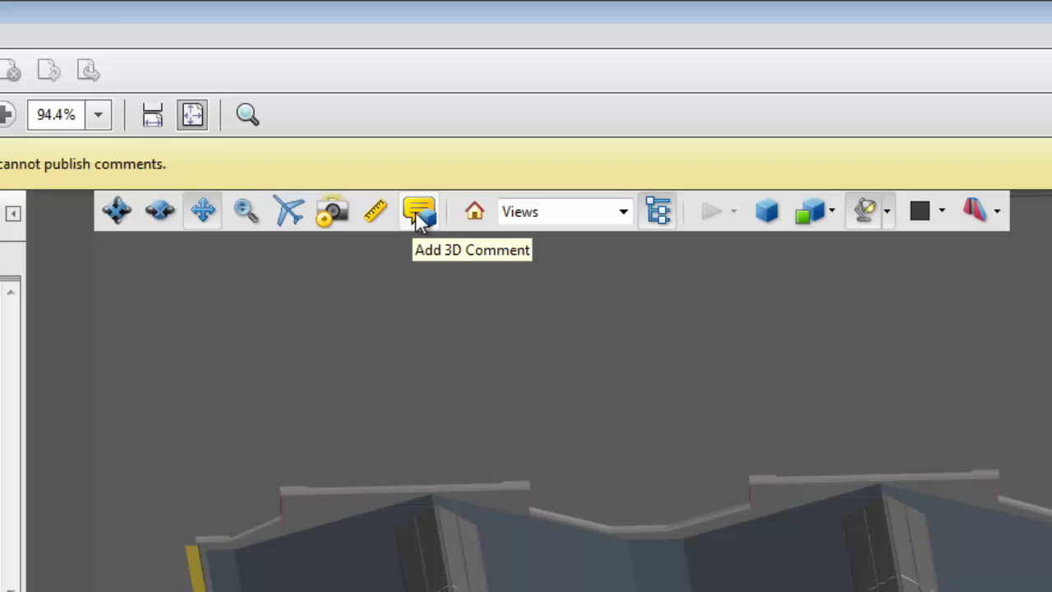
Show the model tree under Project Number > 245274 and hide Level 1, level 2 and Ground Line
left_click(657, 213)
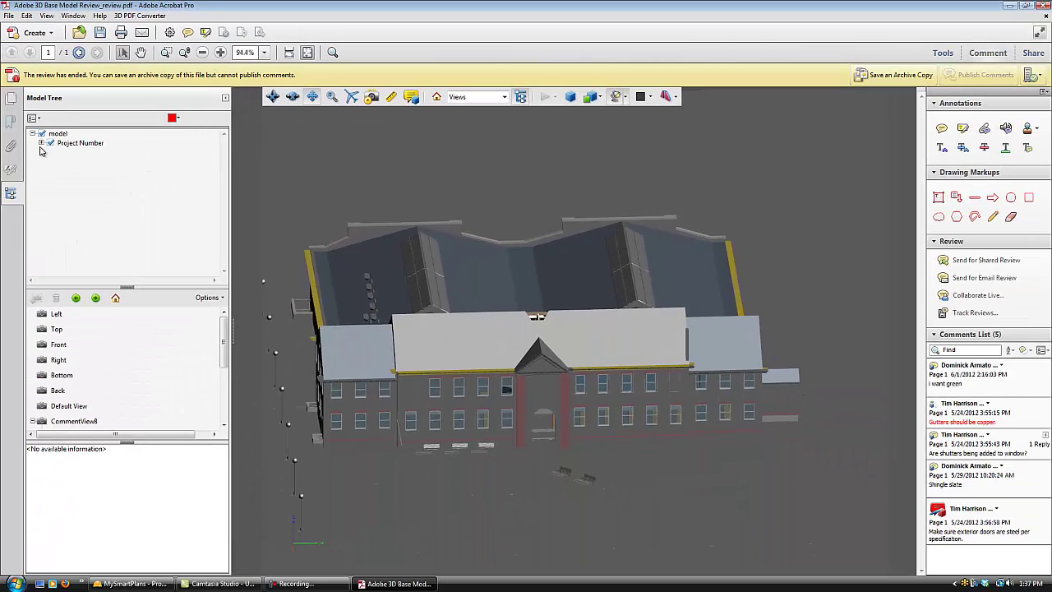
left_click(41, 143)
left_click(50, 152)
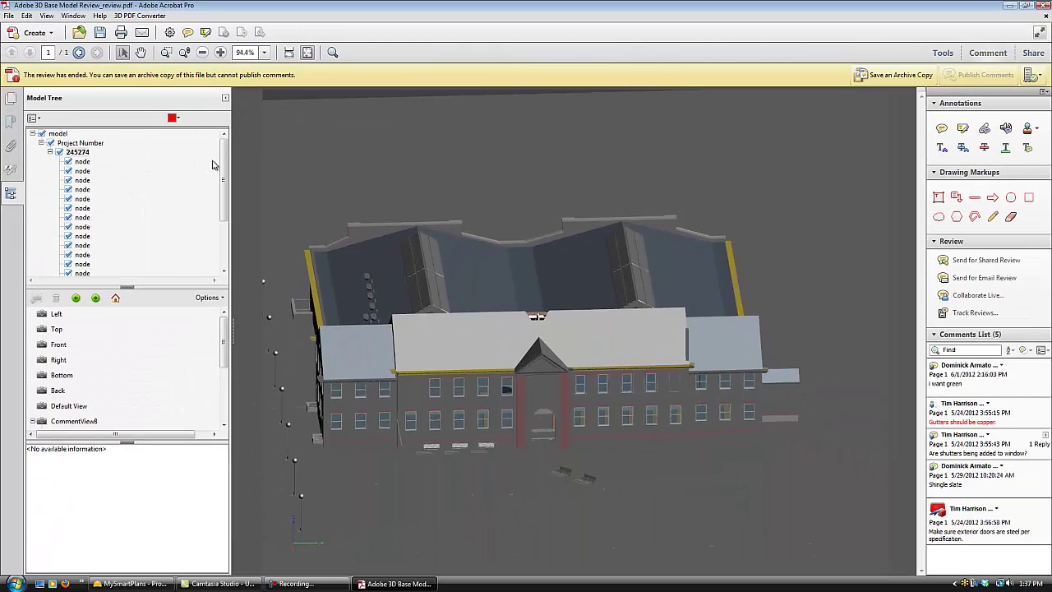
left_click_drag(226, 166, 223, 196)
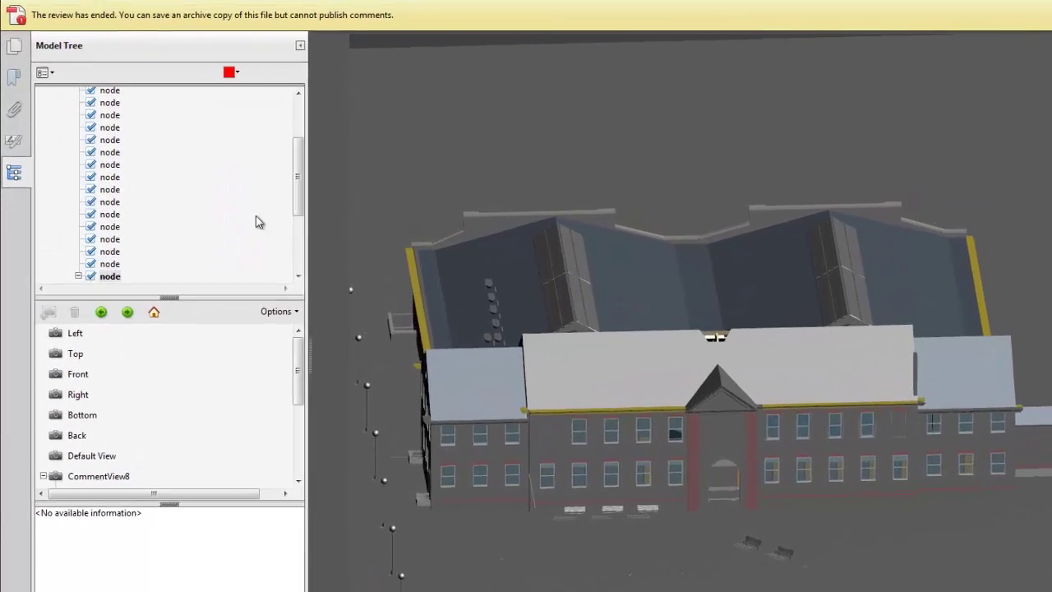
left_click_drag(330, 167, 319, 283)
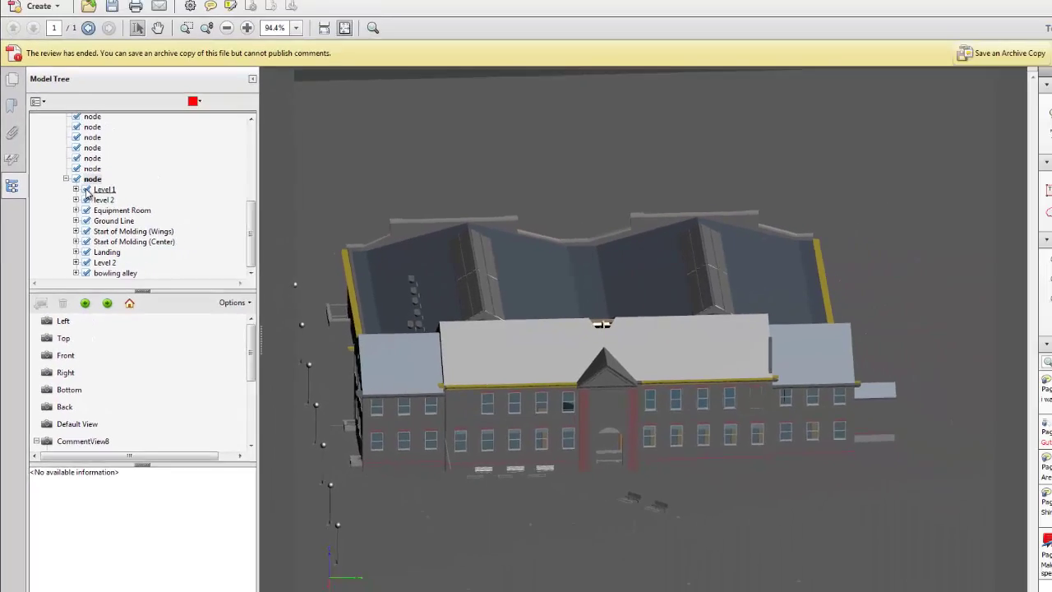
left_click(87, 189)
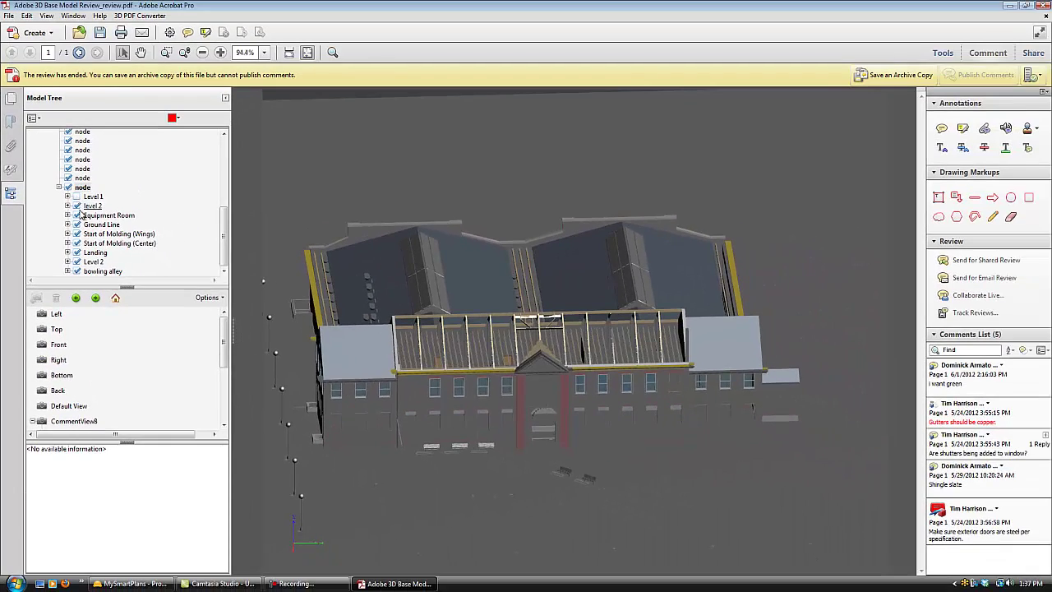
left_click(77, 206)
left_click(77, 225)
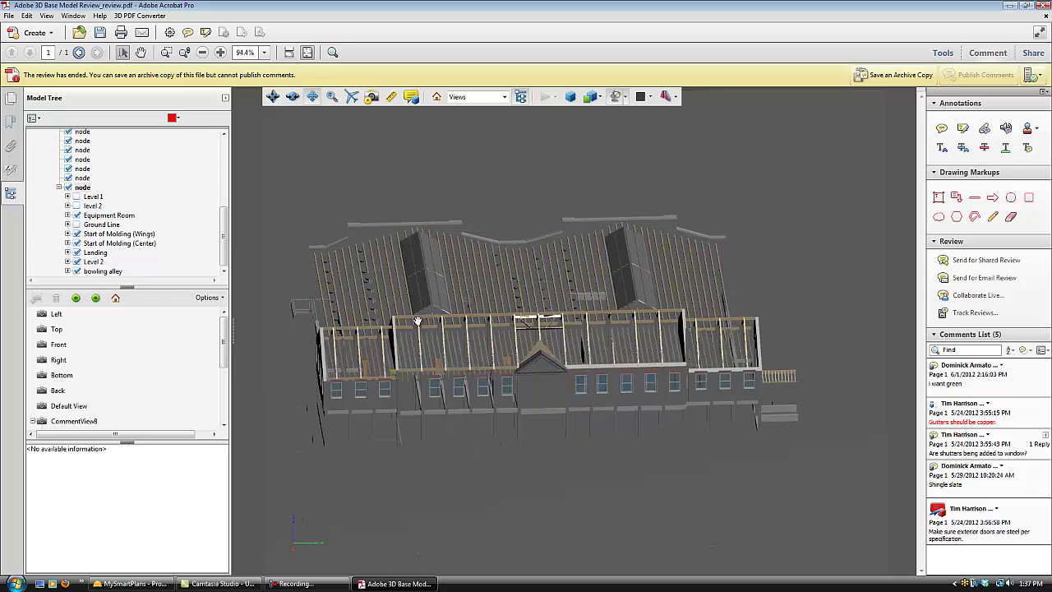
Tilt the model to look down on the roof trusses and select a front window
left_click(273, 96)
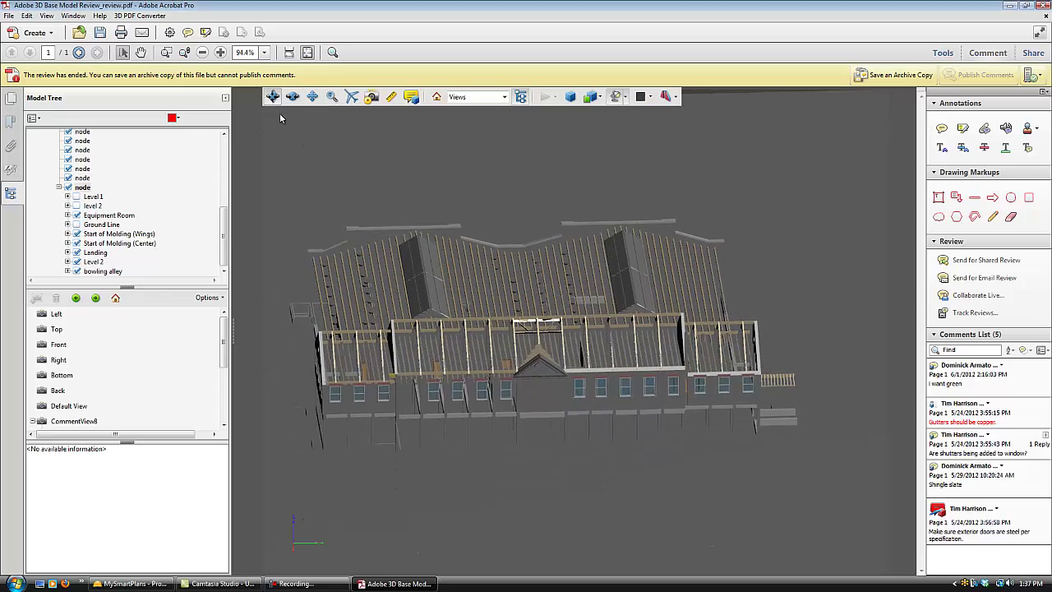
left_click_drag(552, 345, 507, 362)
scroll(552, 403, "up", 3)
scroll(507, 363, "down", 5)
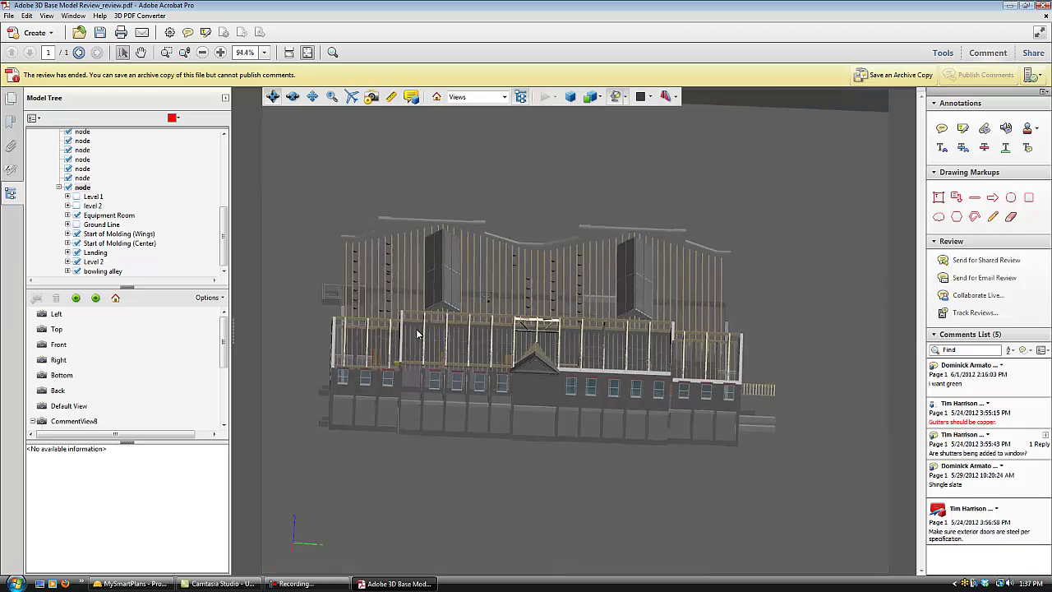
left_click_drag(417, 330, 516, 452)
left_click(445, 379)
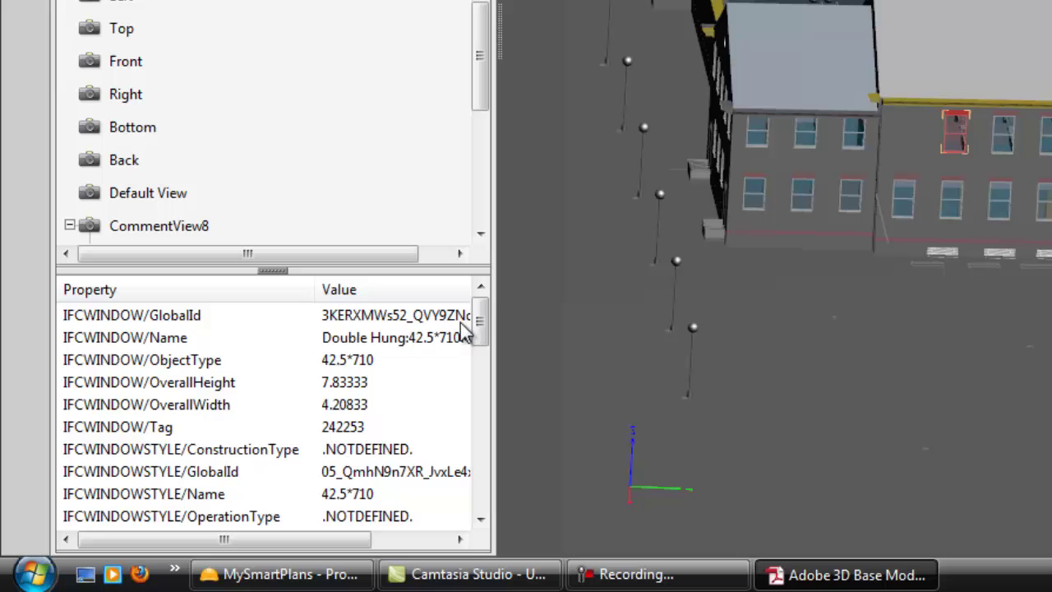
left_click_drag(406, 345, 408, 369)
left_click_drag(481, 338, 500, 303)
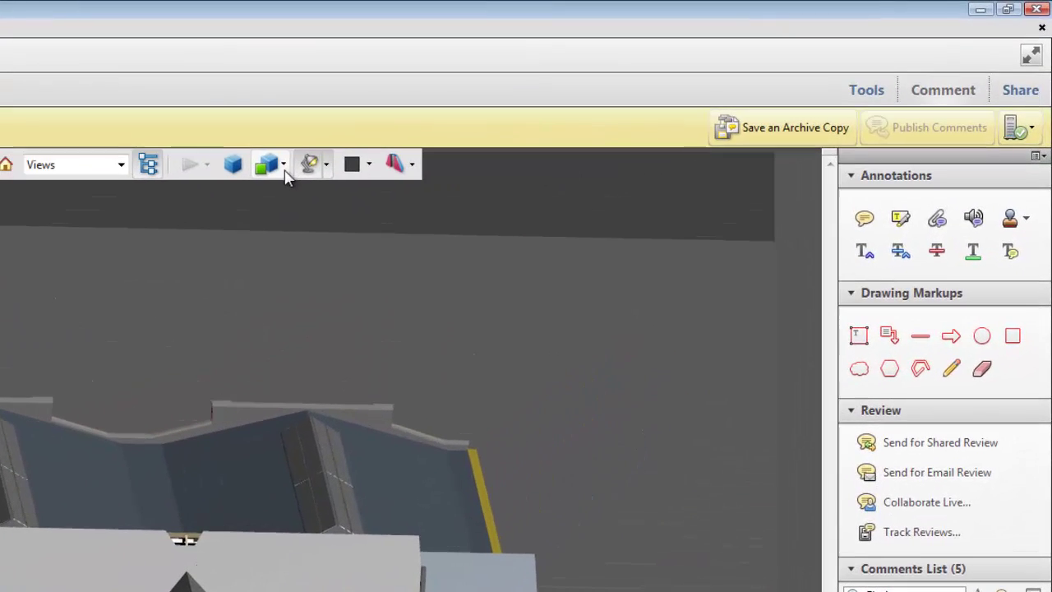
Render the model as Transparent, then as Shaded Wireframe, and rotate the wireframe
left_click(283, 165)
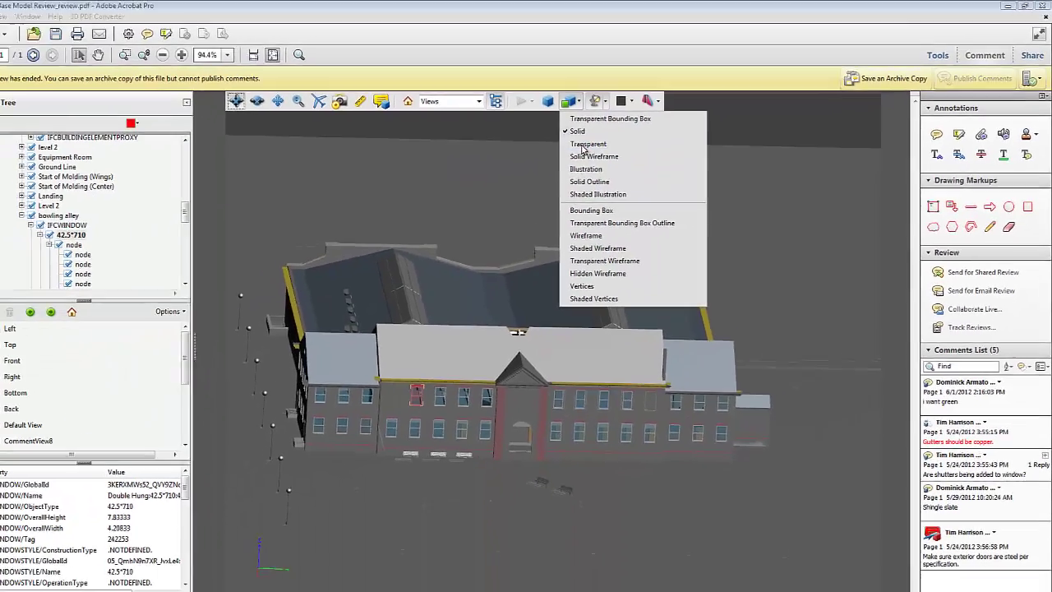
left_click(288, 234)
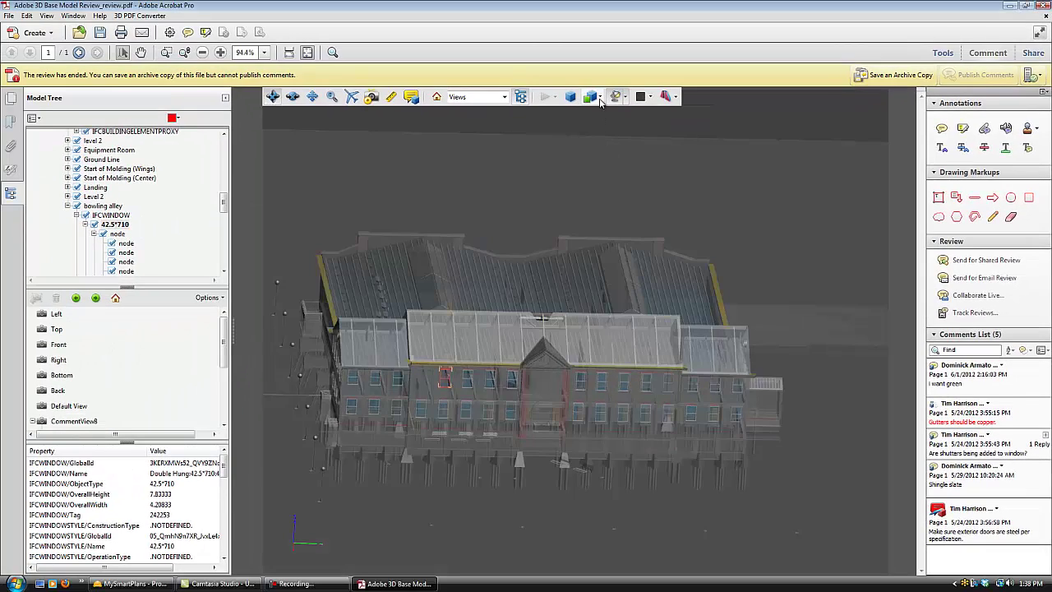
left_click(599, 97)
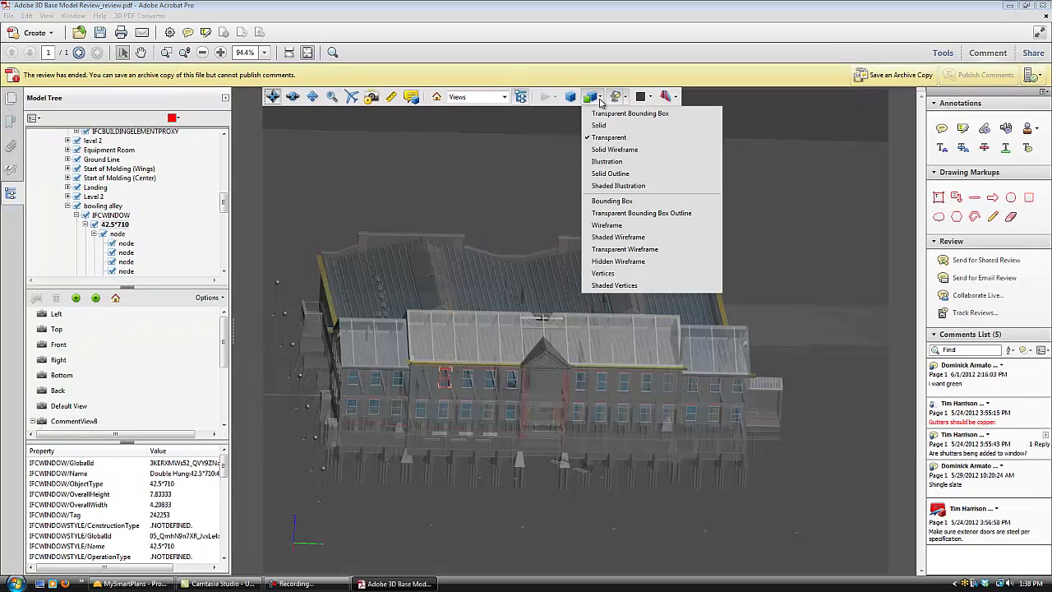
left_click(622, 238)
mouse_move(634, 434)
left_mouse_down()
mouse_move(629, 349)
mouse_move(625, 407)
left_mouse_up()
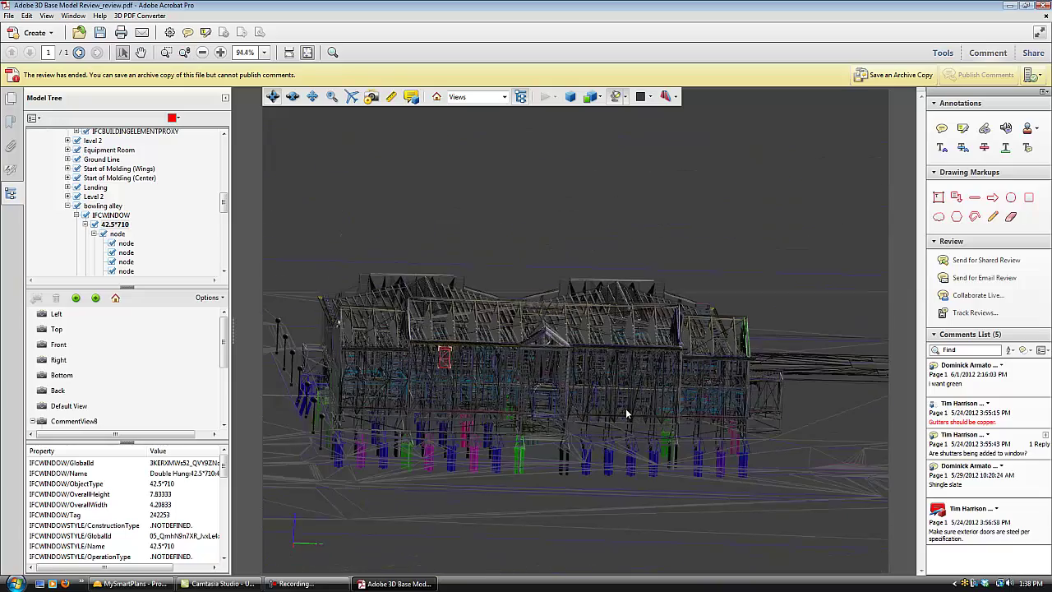
Return the model to Solid rendering and rotate to a top-down floor plan view
left_click(601, 98)
left_click(599, 123)
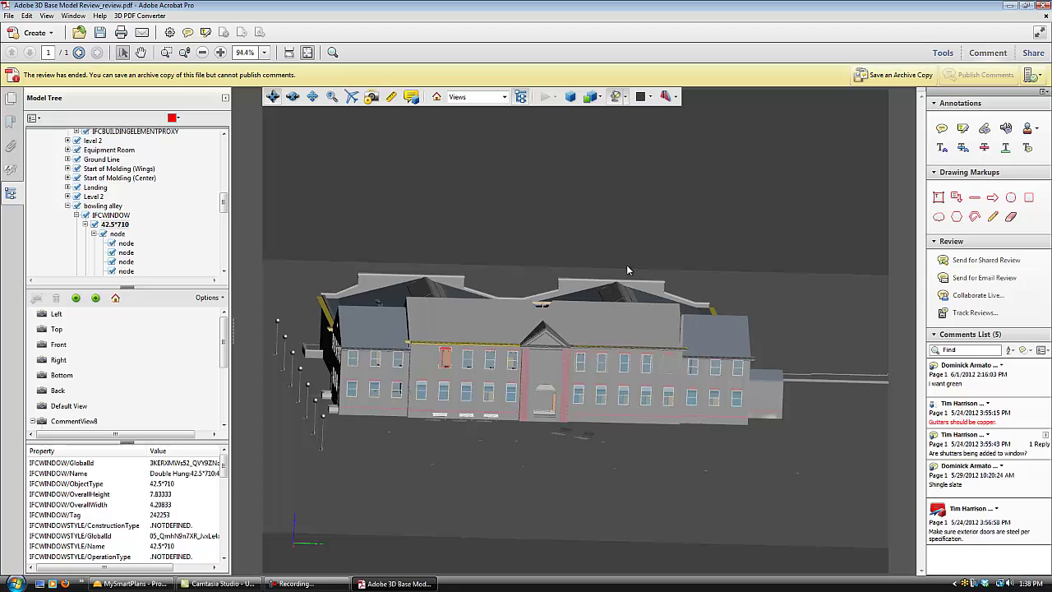
left_click_drag(626, 272, 563, 343)
Reset to the home view, jump to the copper gutters comment, then open the shutters comment's reply
key("Home")
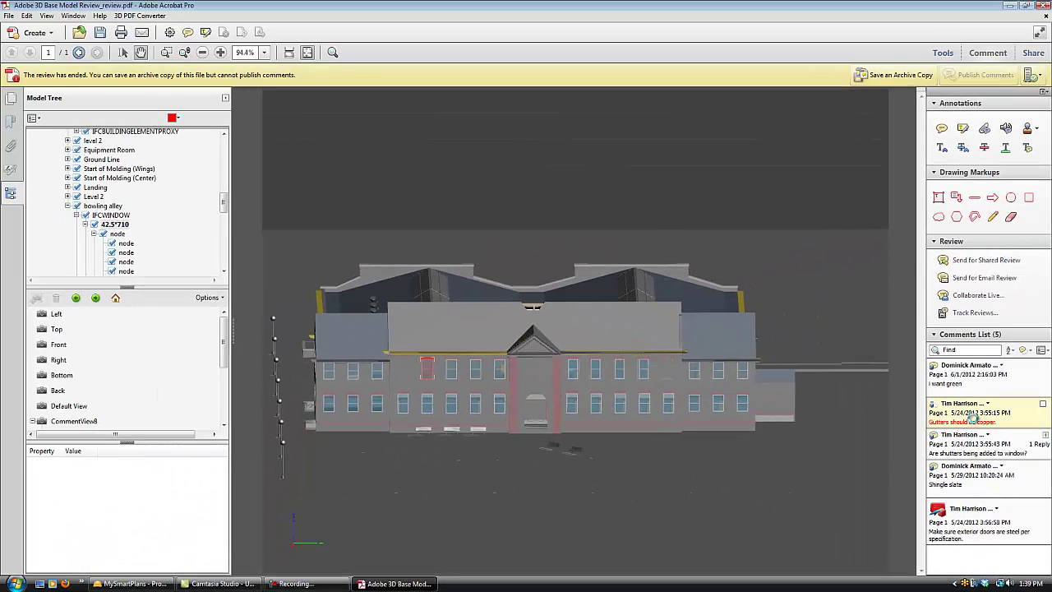
left_click(971, 419)
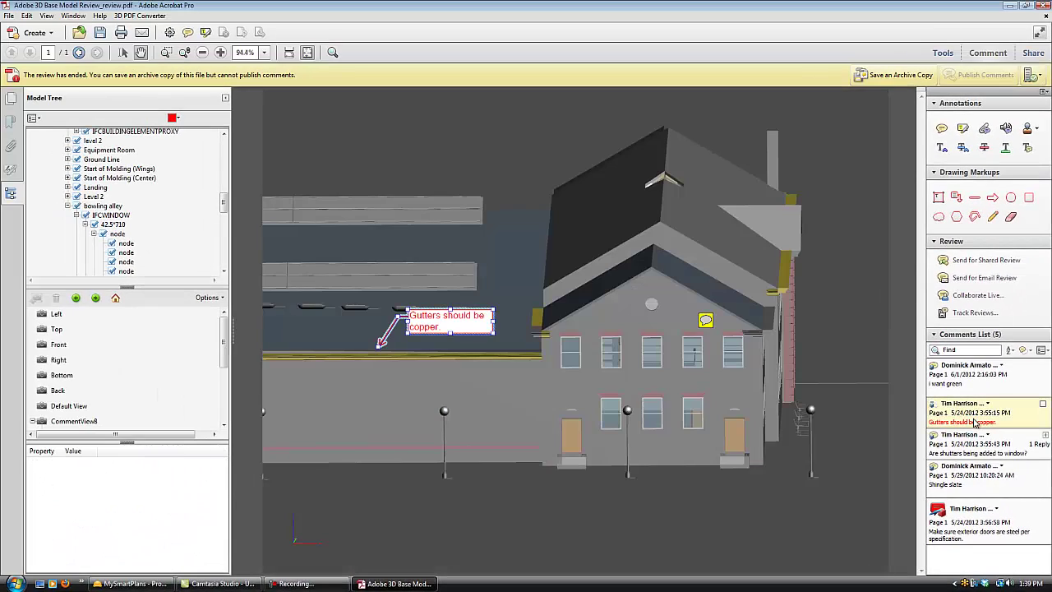
mouse_move(453, 337)
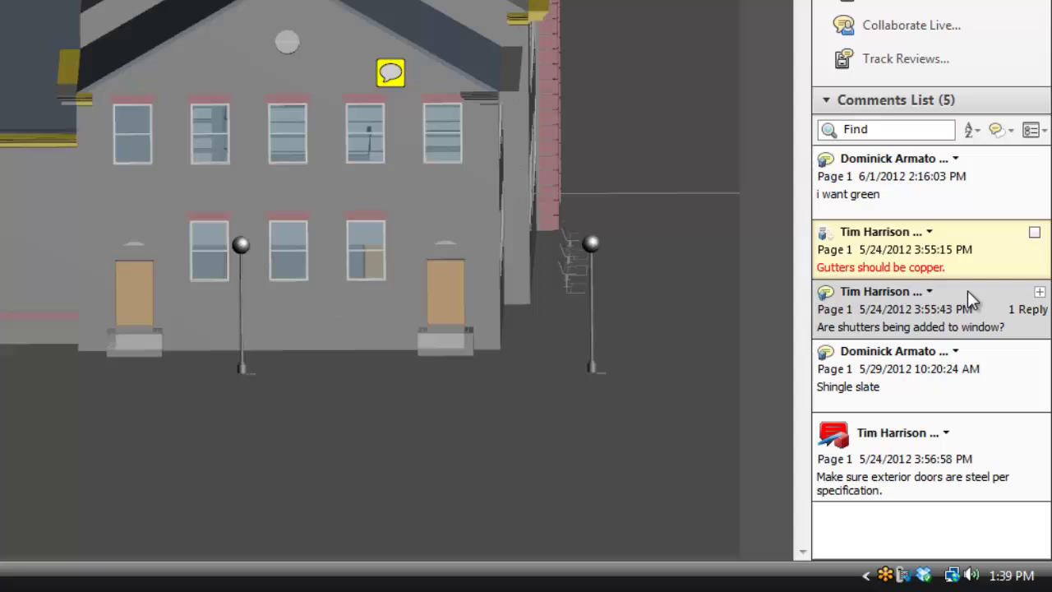
left_click(390, 74)
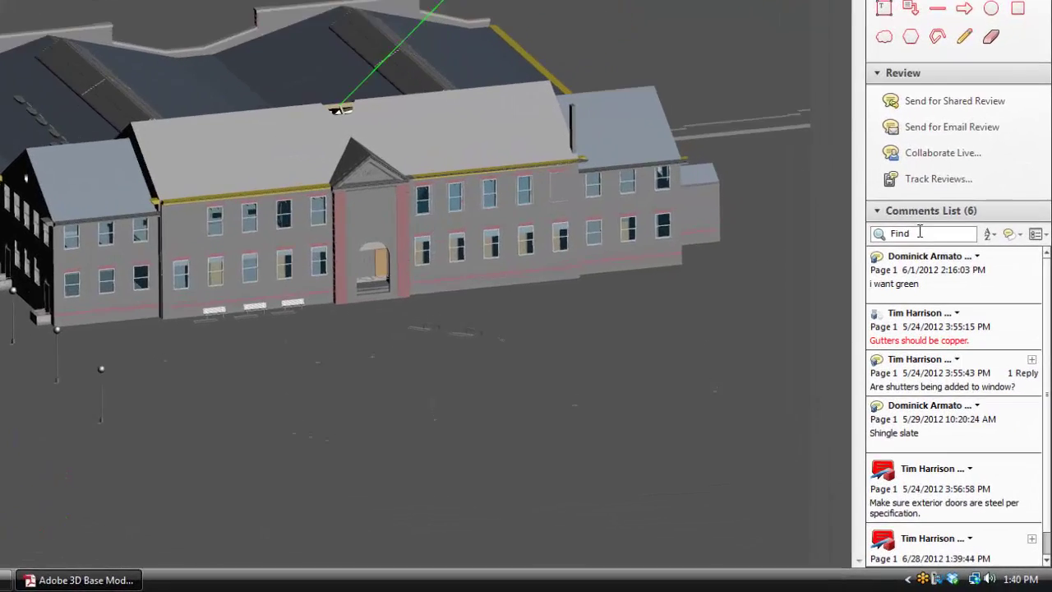
Filter the comments by 'door' and jump to the exterior doors comment's view
left_click(962, 349)
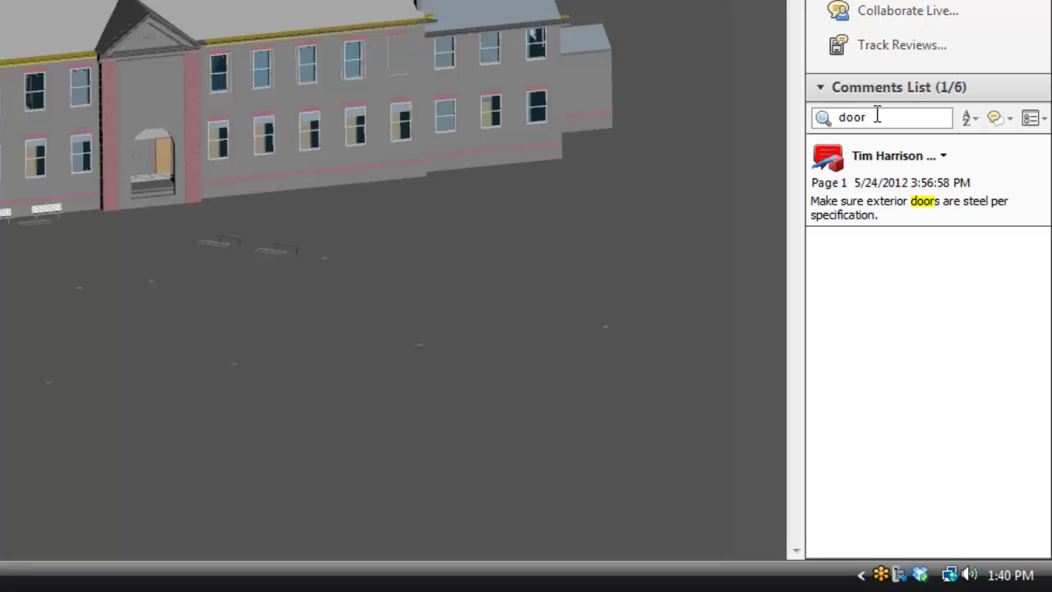
left_click(892, 184)
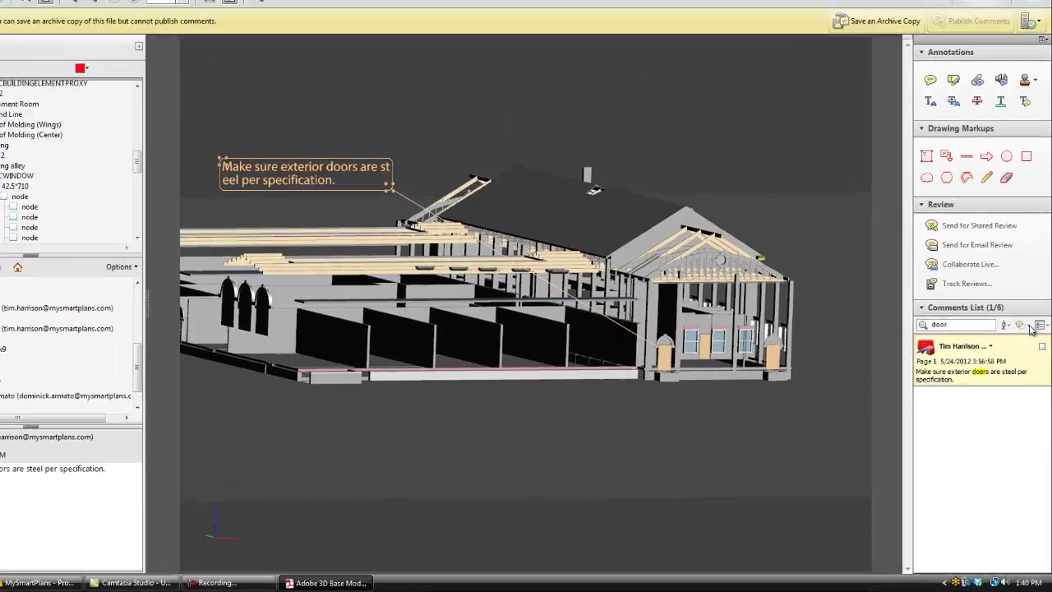
Check the comment filter choices, then show the Options menu for summarizing and exporting comments
left_click(1029, 325)
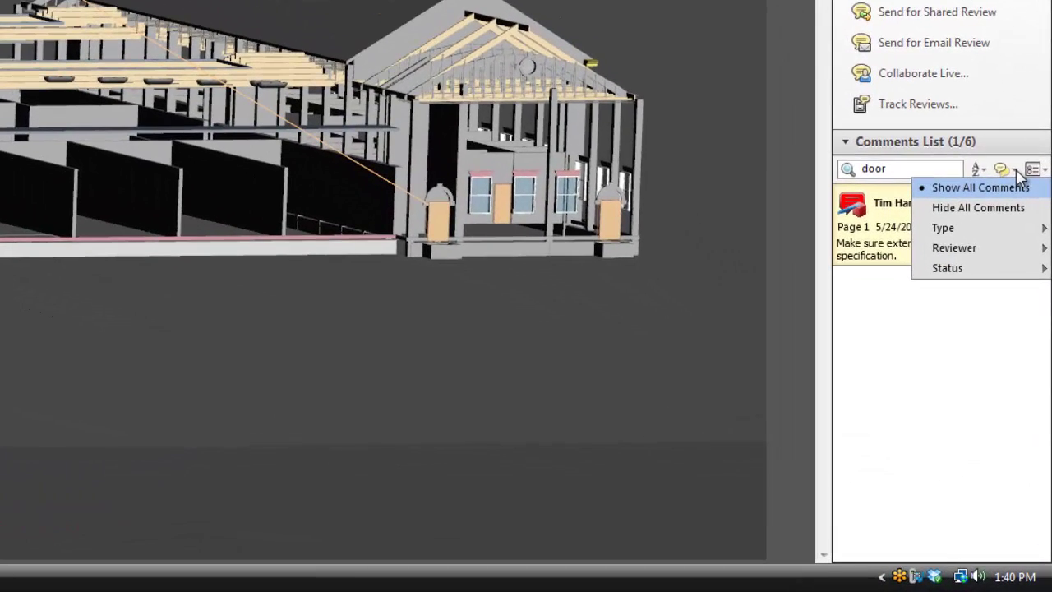
left_click(1044, 170)
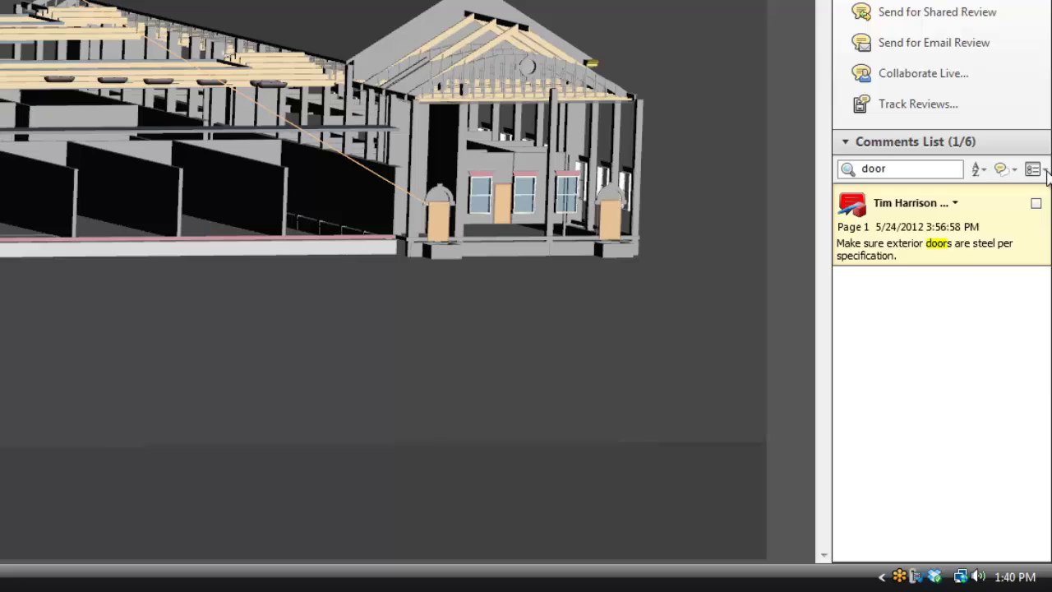
left_click(1044, 170)
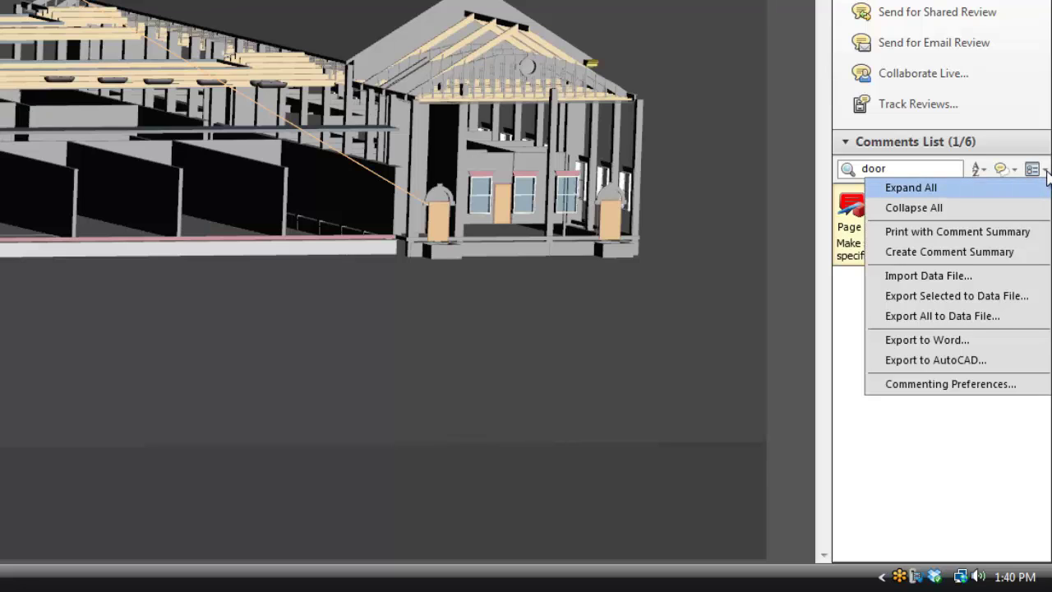